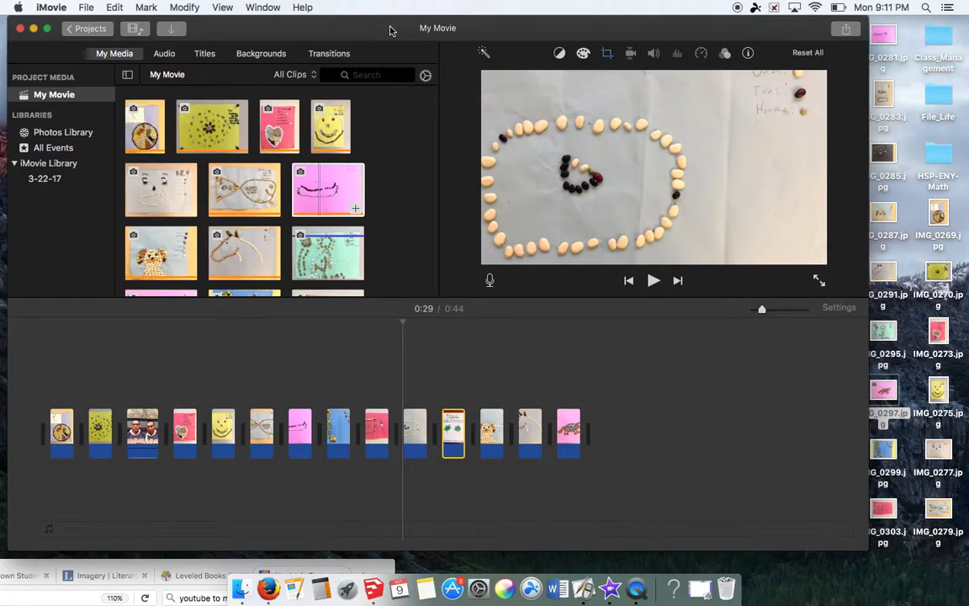
- Enlarge the window and drag the Mosaic Code Breakers poster clip to the front of the timeline
drag(882, 544, 963, 566)
click(789, 509)
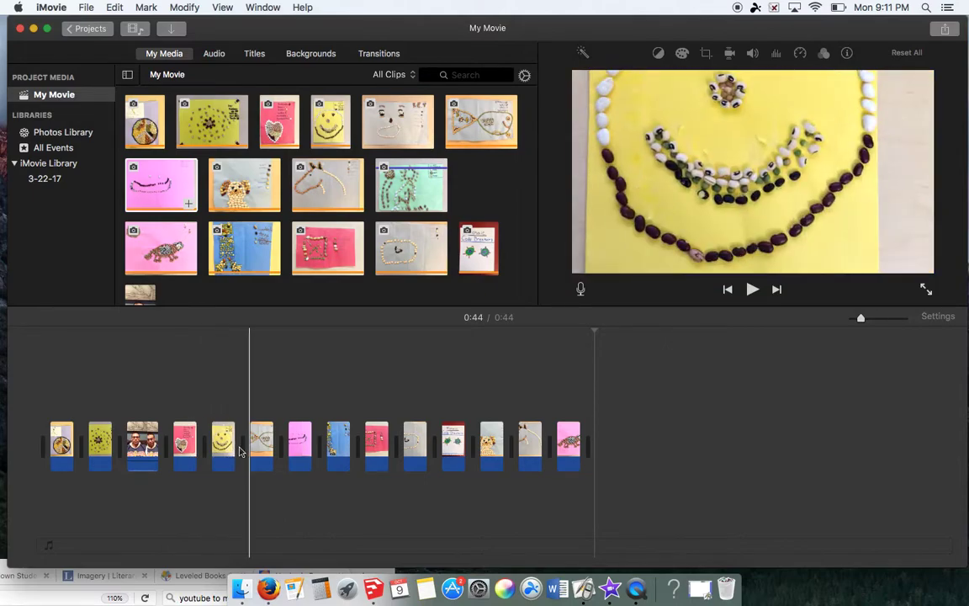
click(449, 443)
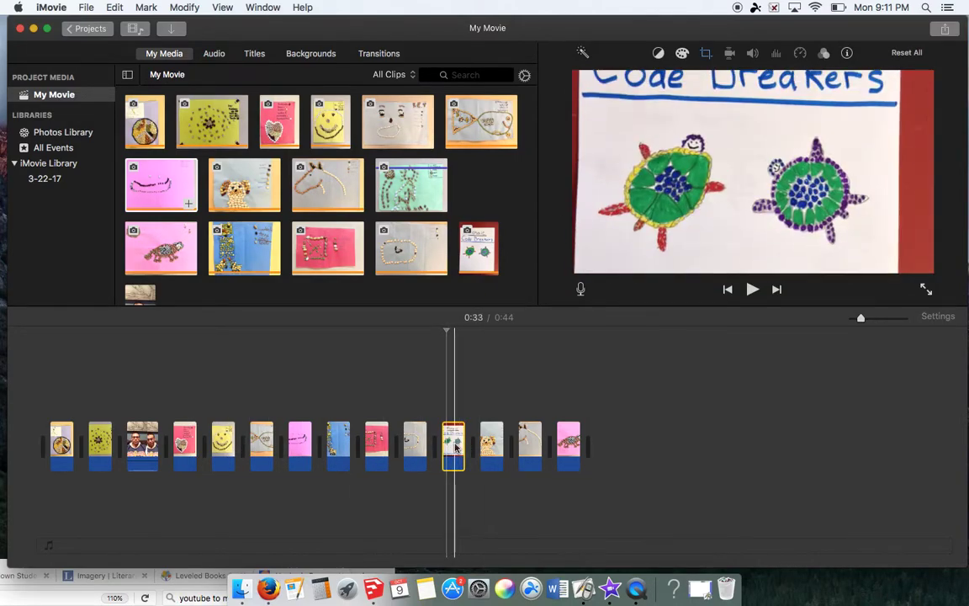
drag(449, 443, 43, 452)
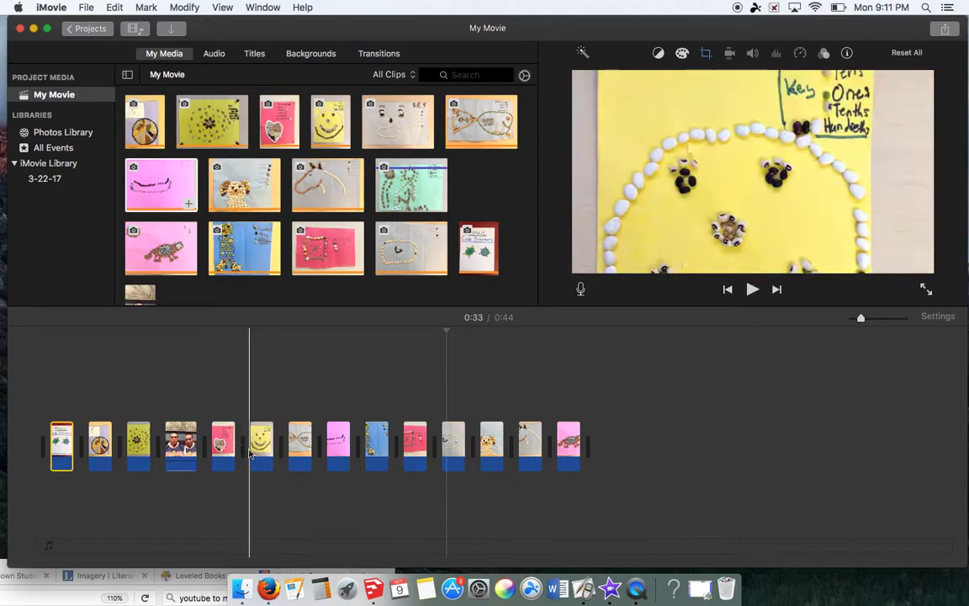
click(62, 439)
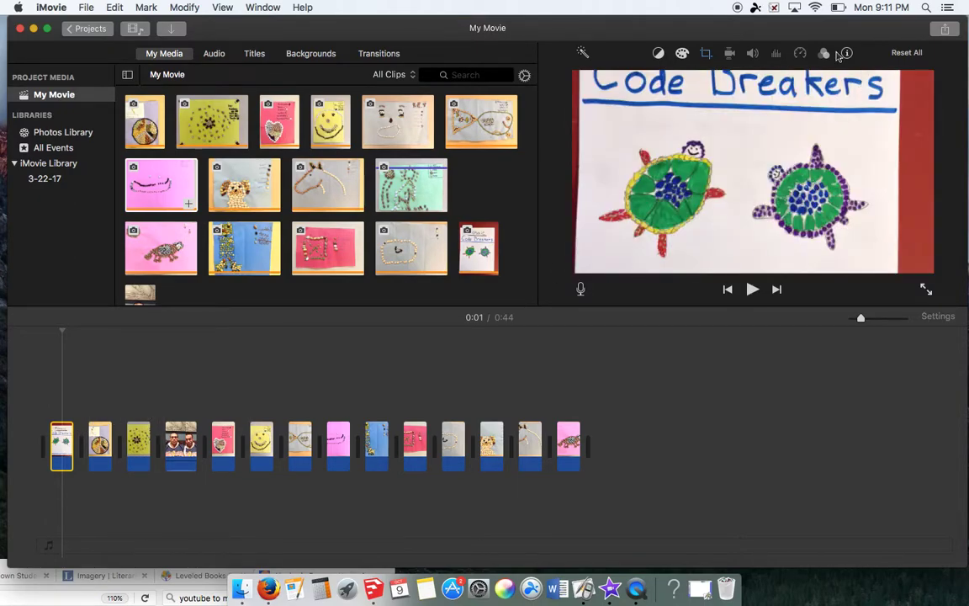
- Change the Code Breakers clip's duration from 3 to 5 seconds in Clip information
click(846, 54)
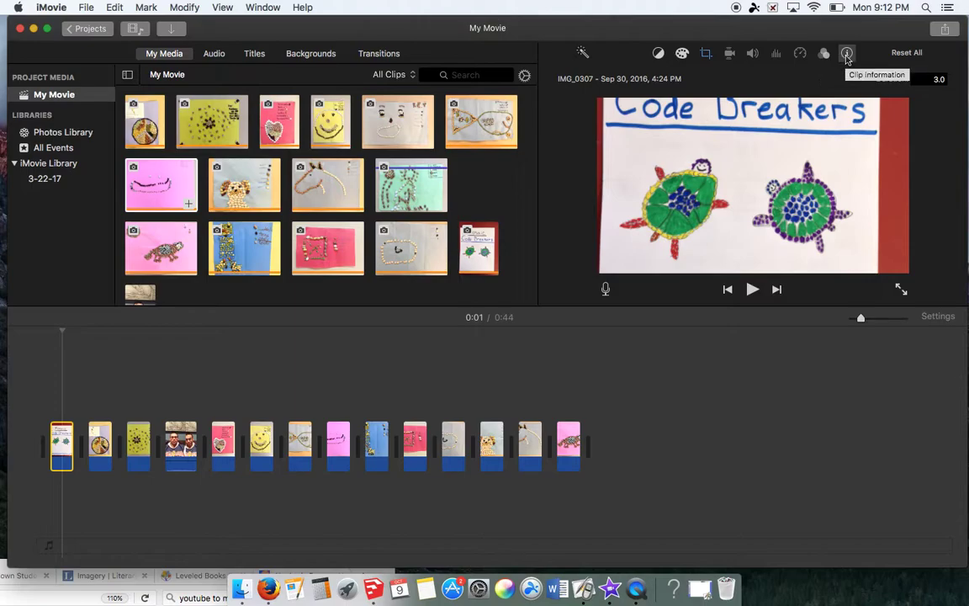
double_click(937, 77)
text(5)
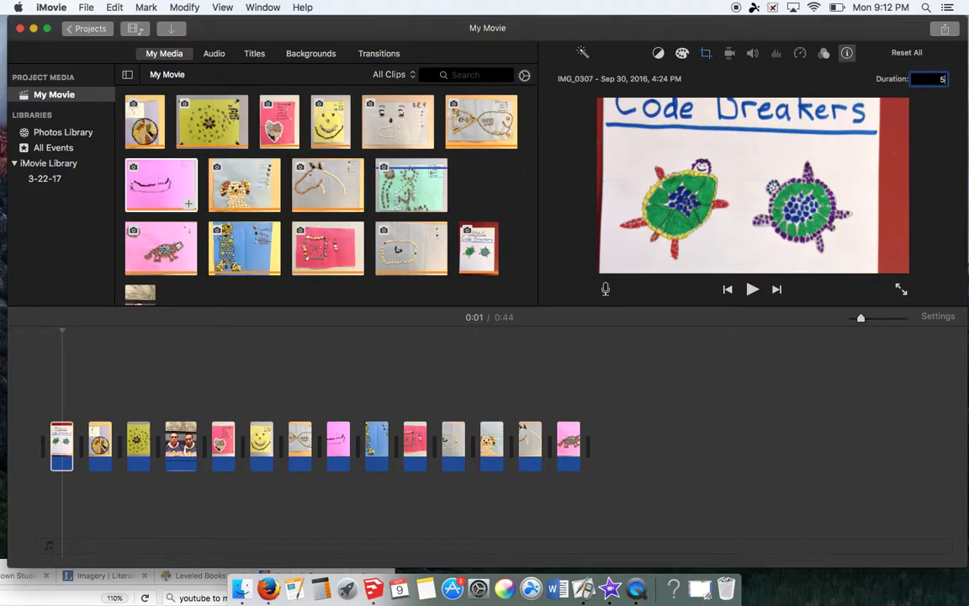
key(Return)
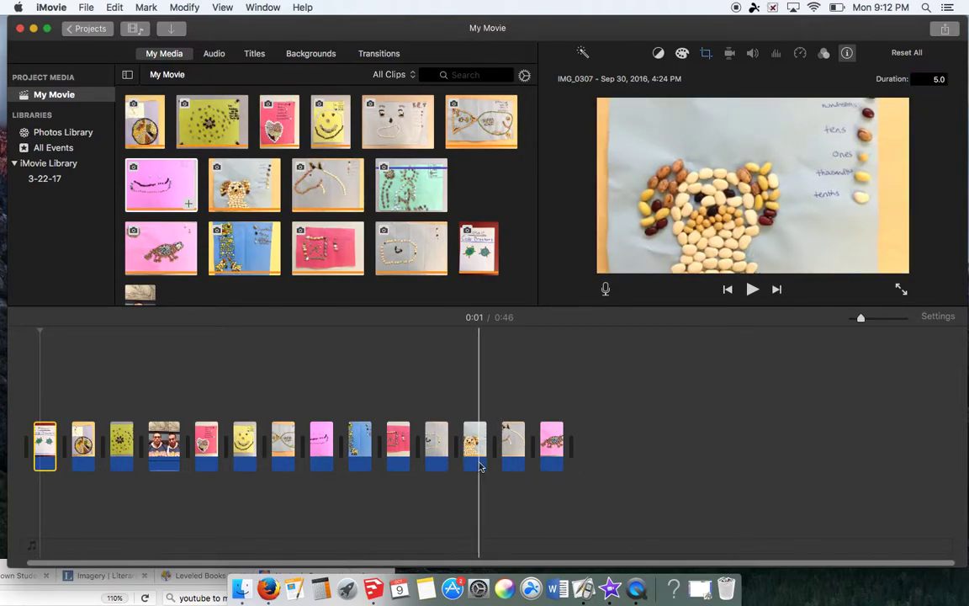
click(476, 450)
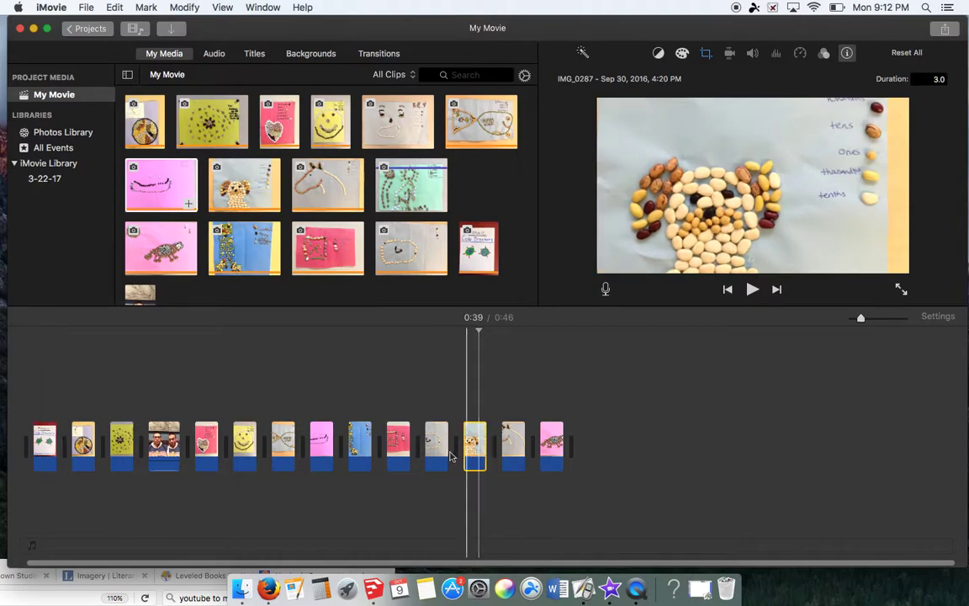
click(47, 443)
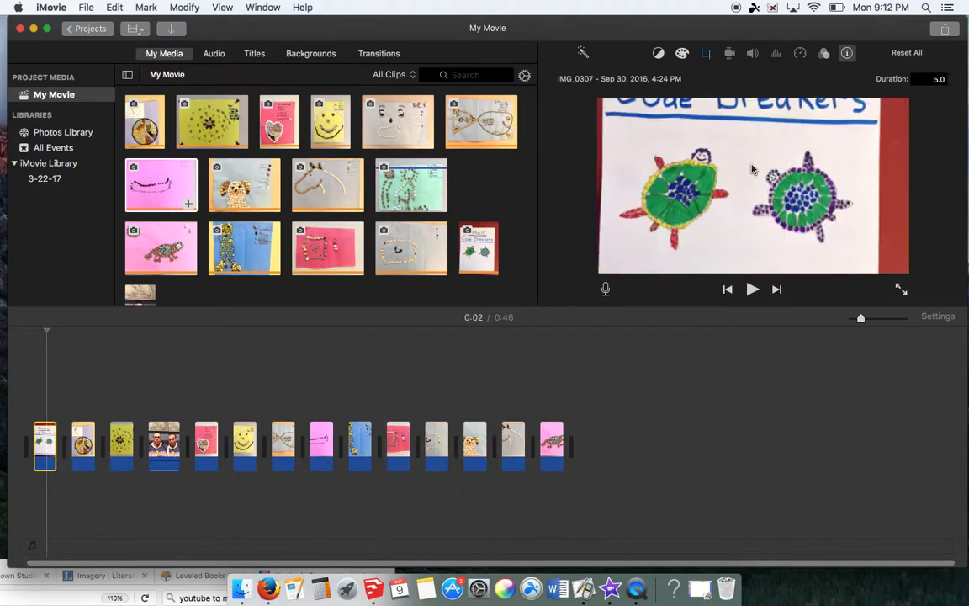
click(706, 53)
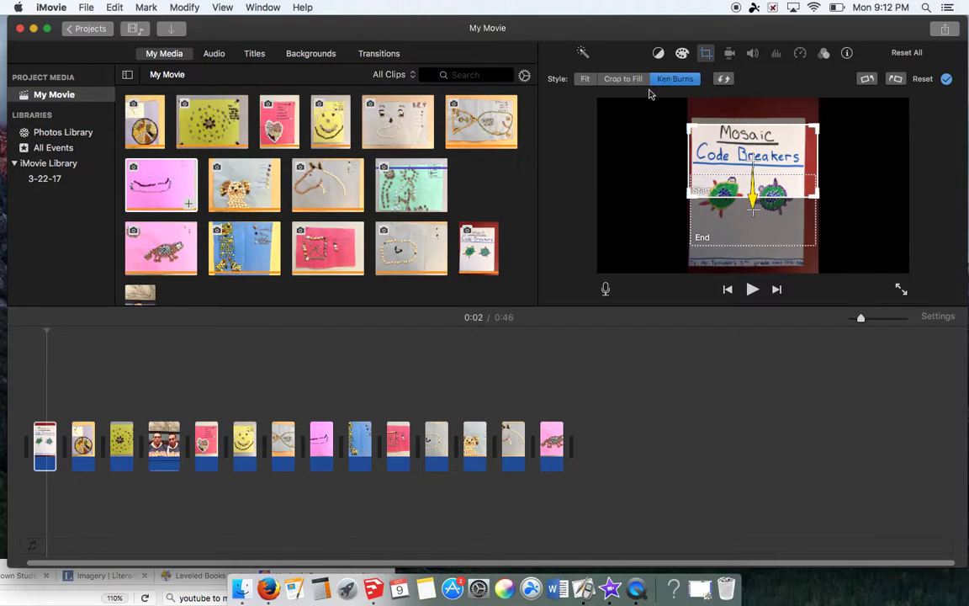
- Apply Ken Burns to the cover photo, Start frame on the heading, End frame on the turtles
click(584, 79)
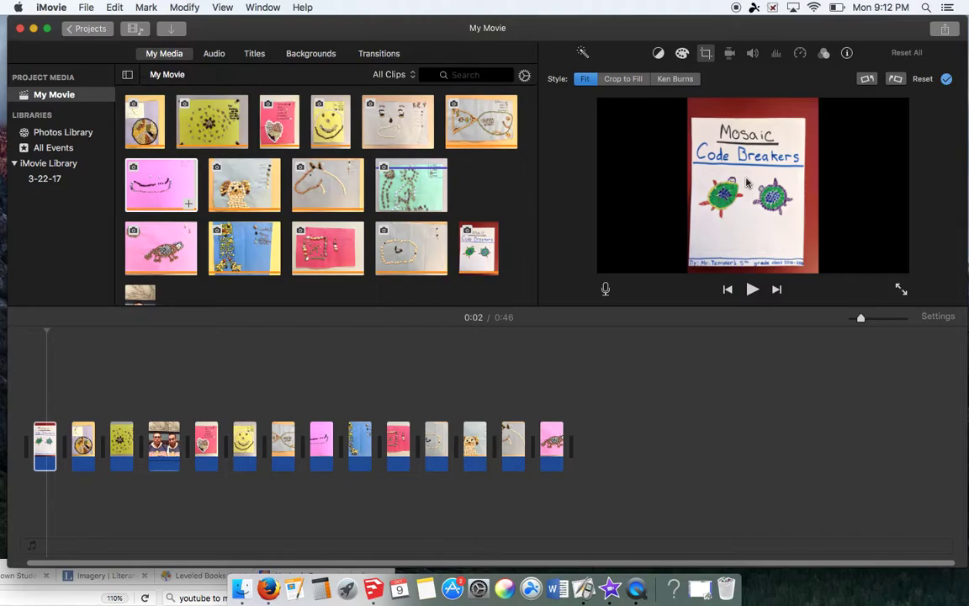
click(666, 83)
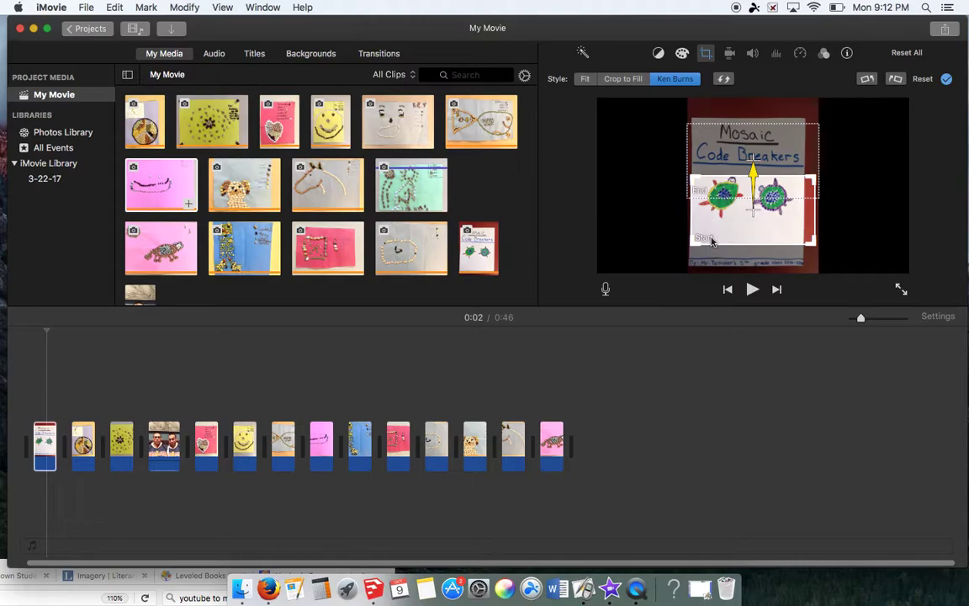
drag(707, 158, 707, 192)
drag(703, 242, 699, 185)
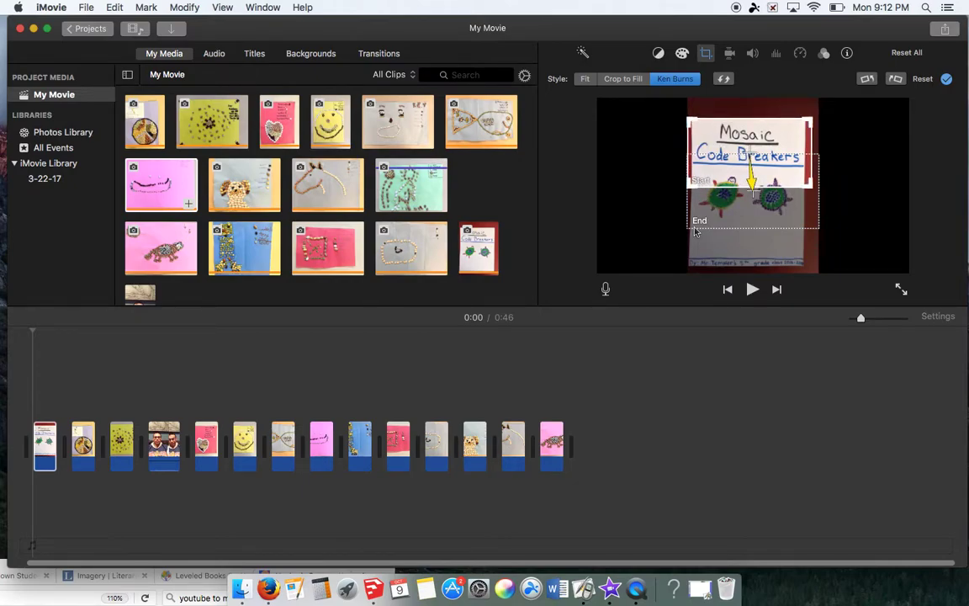
mouse_move(706, 229)
mouse_down()
mouse_move(706, 278)
mouse_move(705, 215)
mouse_up()
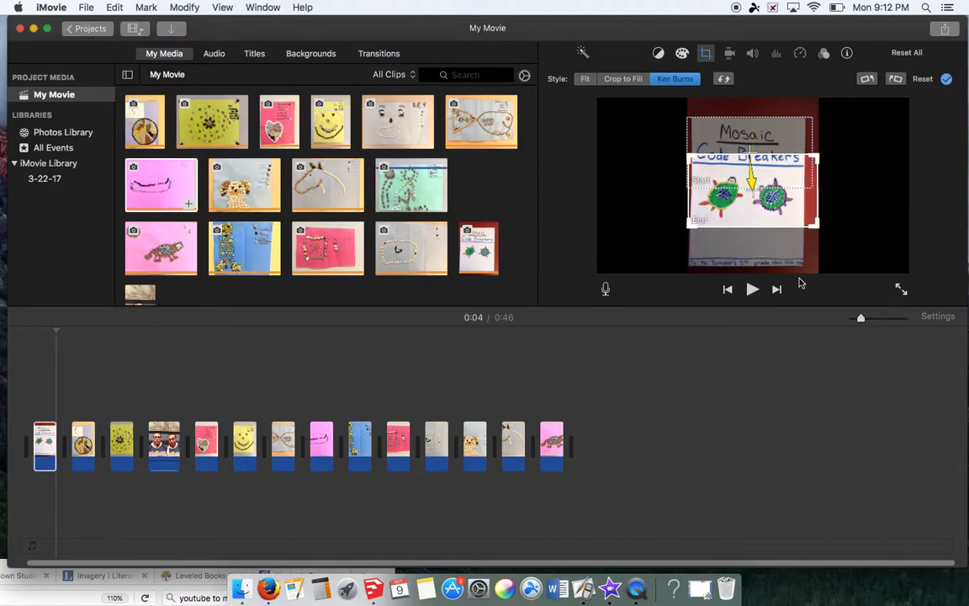
- Play the movie from the beginning to preview the downward Ken Burns pan
click(753, 289)
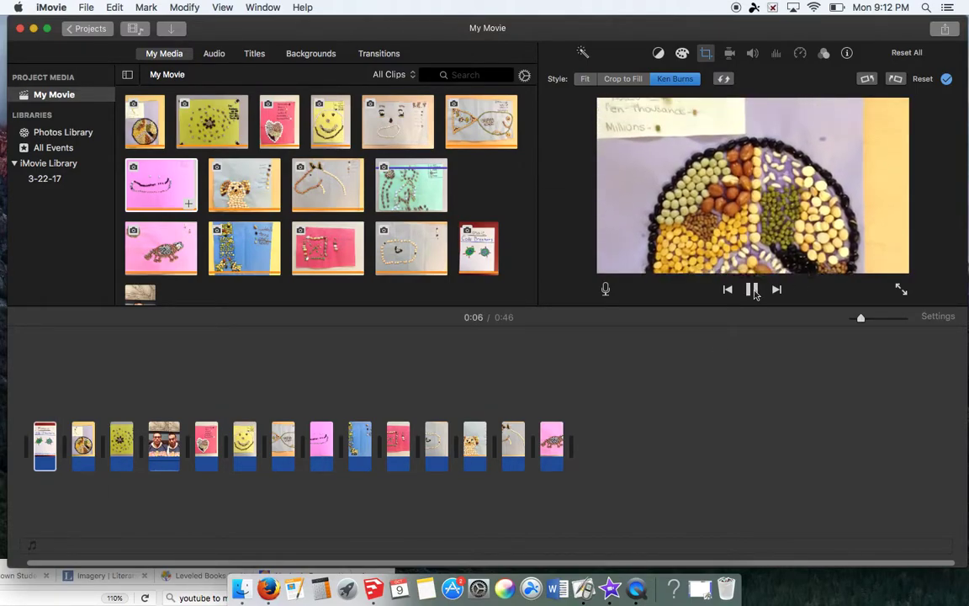
click(49, 448)
click(38, 433)
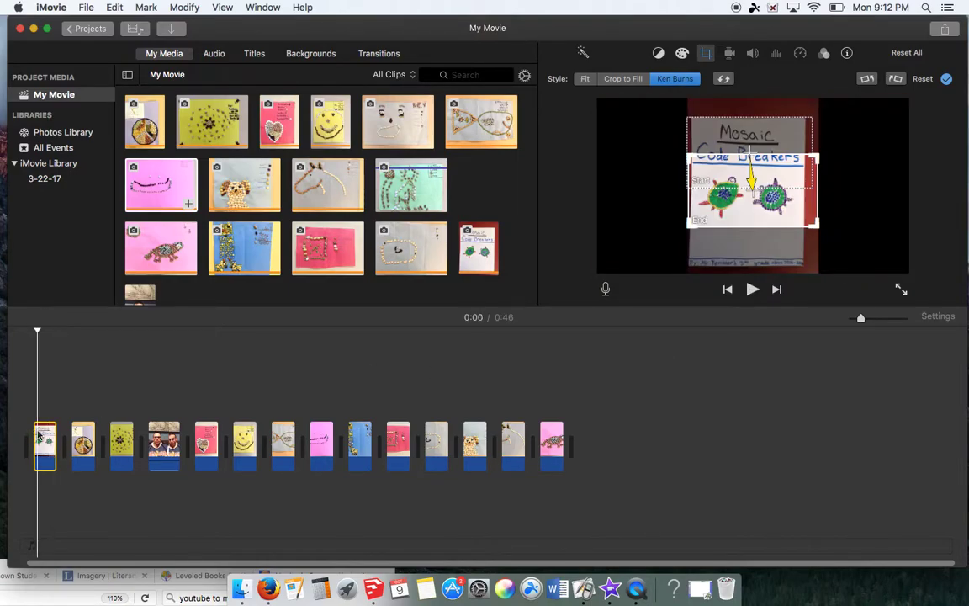
click(753, 289)
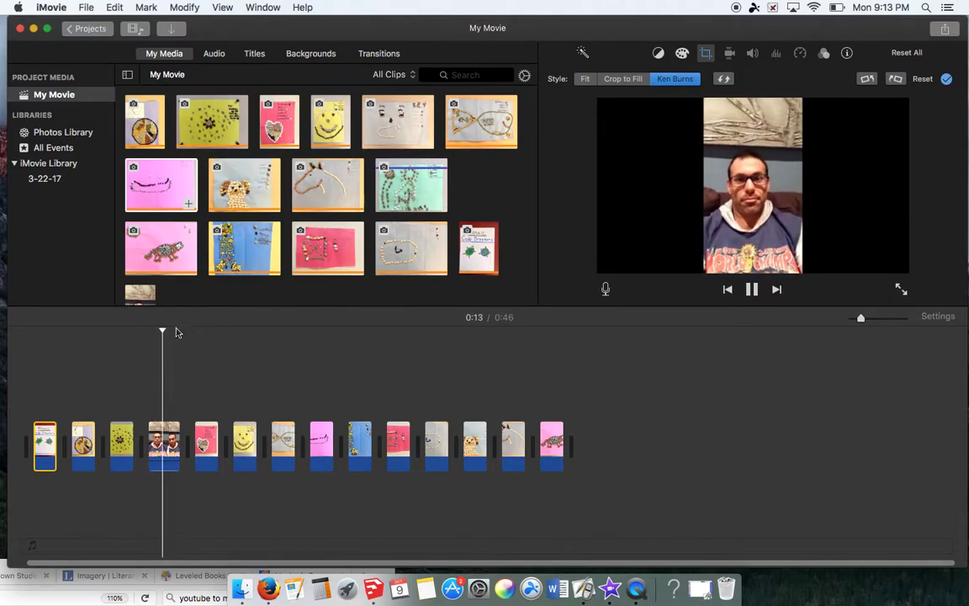
click(48, 437)
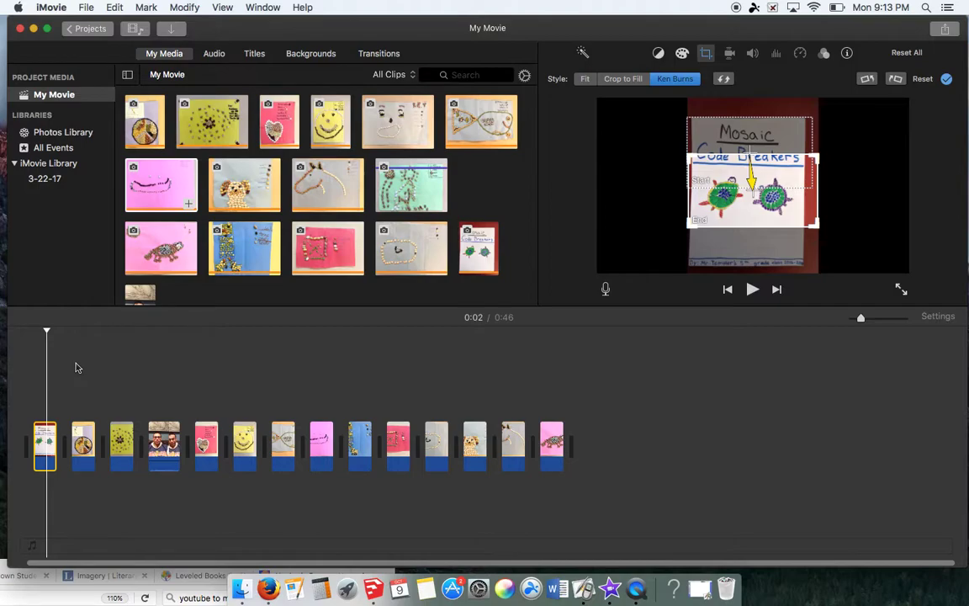
click(228, 54)
click(255, 55)
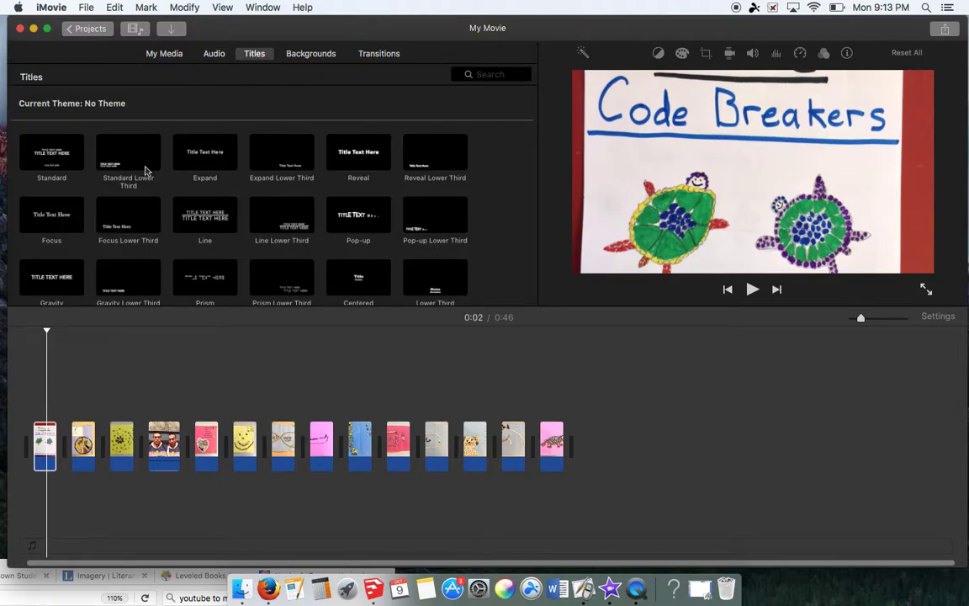
- Add a Standard title to the timeline and move the 4-second title clip to the very front
scroll(154, 184, down, 5)
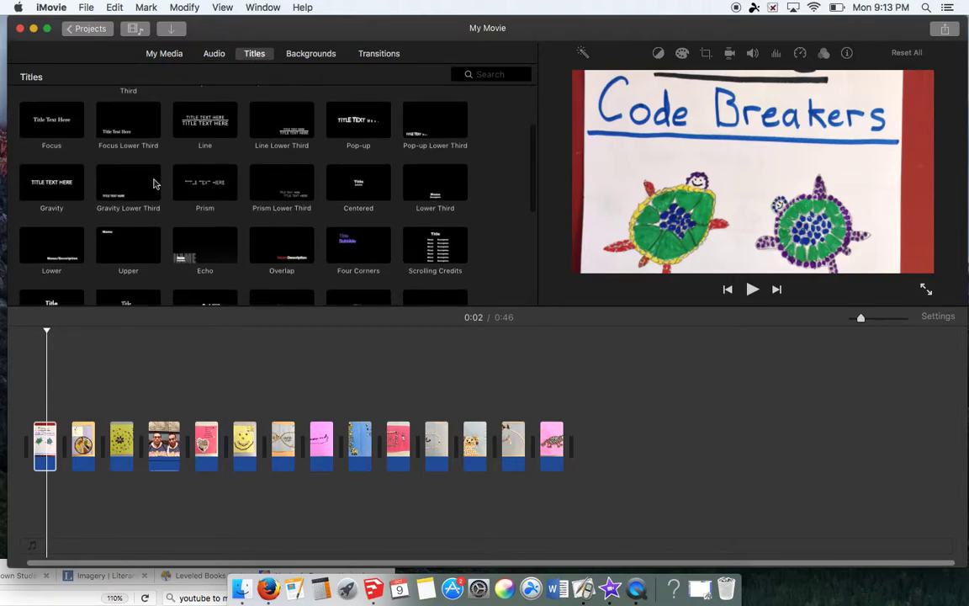
scroll(154, 183, down, 3)
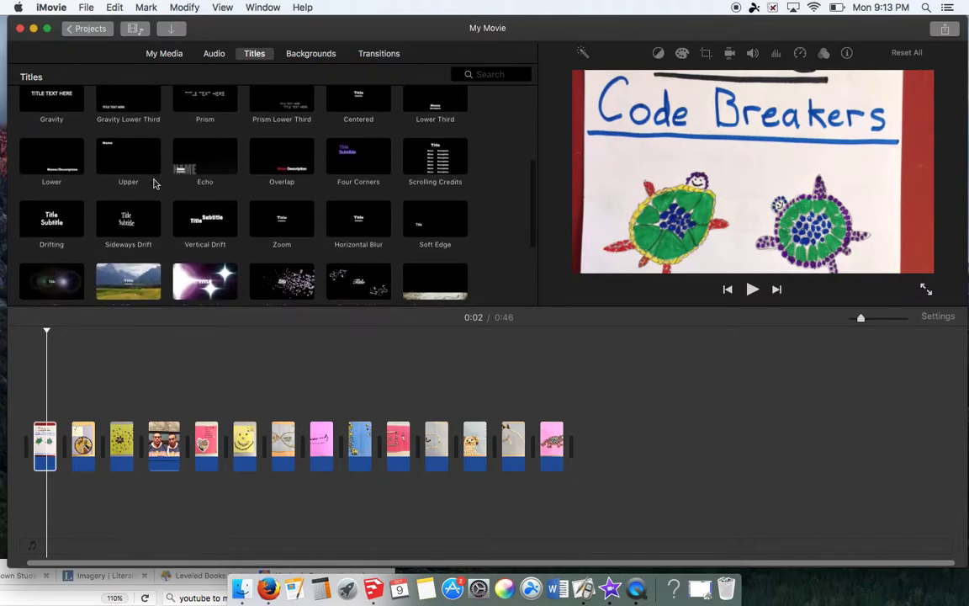
scroll(154, 184, down, 3)
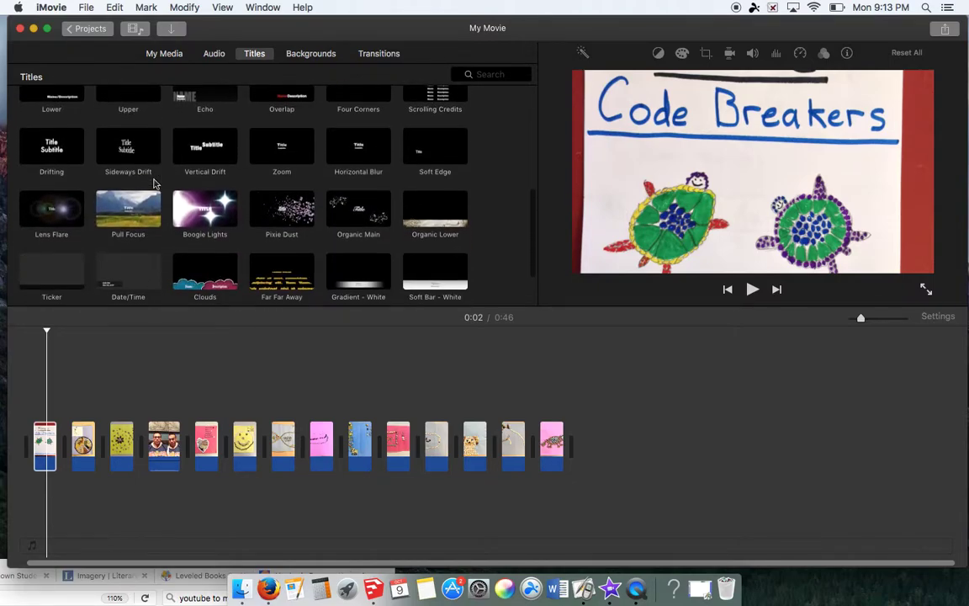
scroll(101, 206, up, 10)
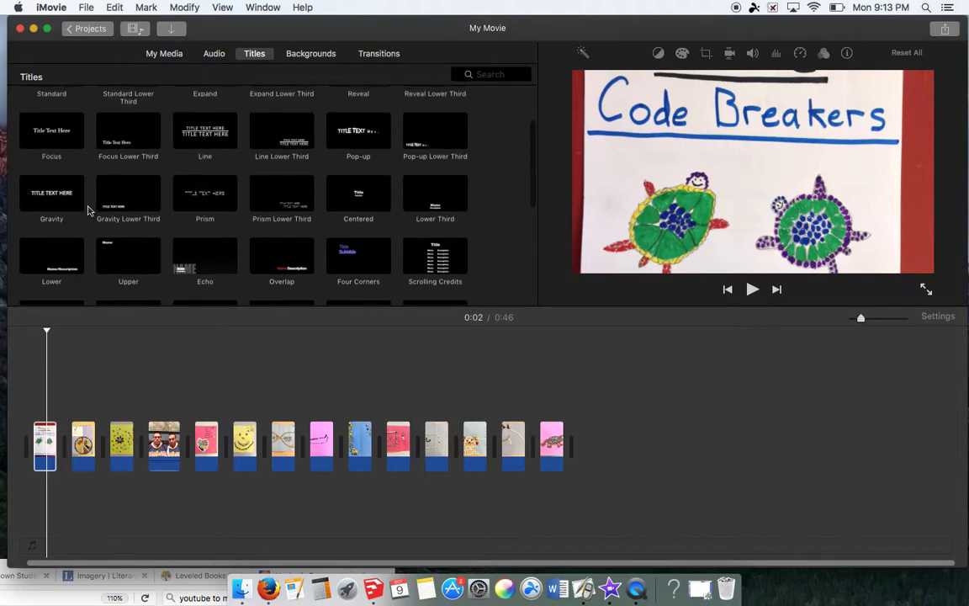
click(66, 165)
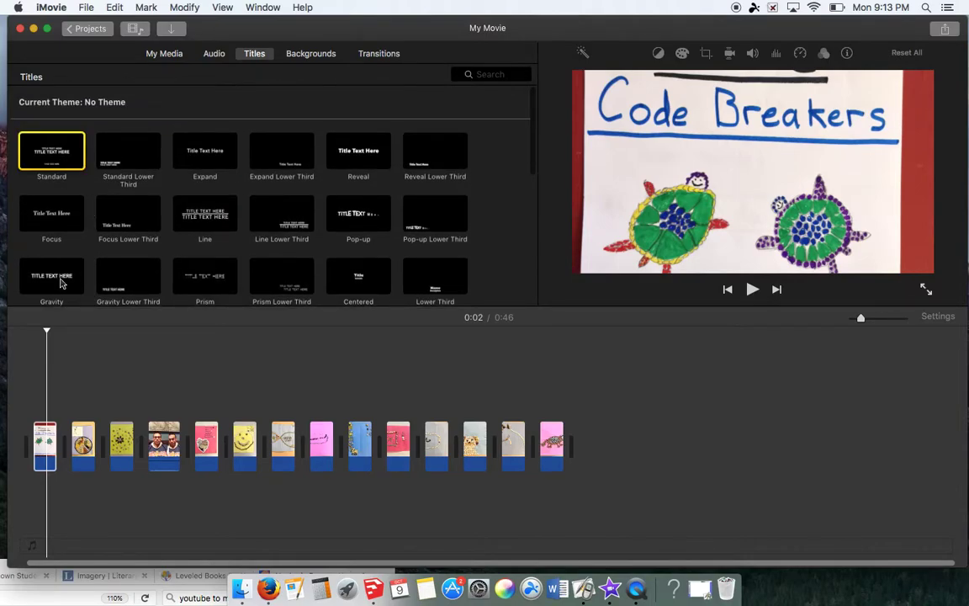
drag(37, 162, 30, 478)
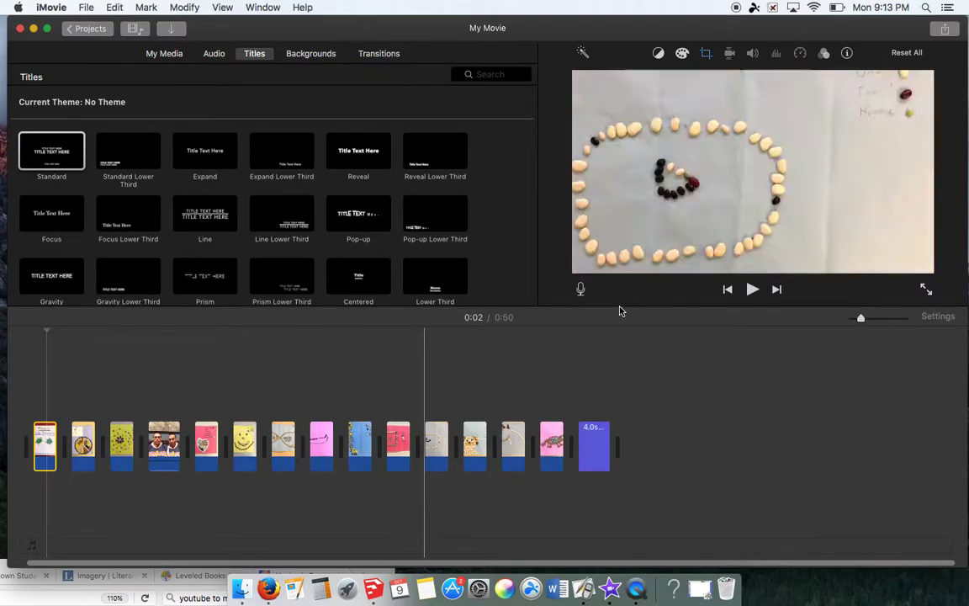
click(597, 433)
drag(597, 450, 50, 454)
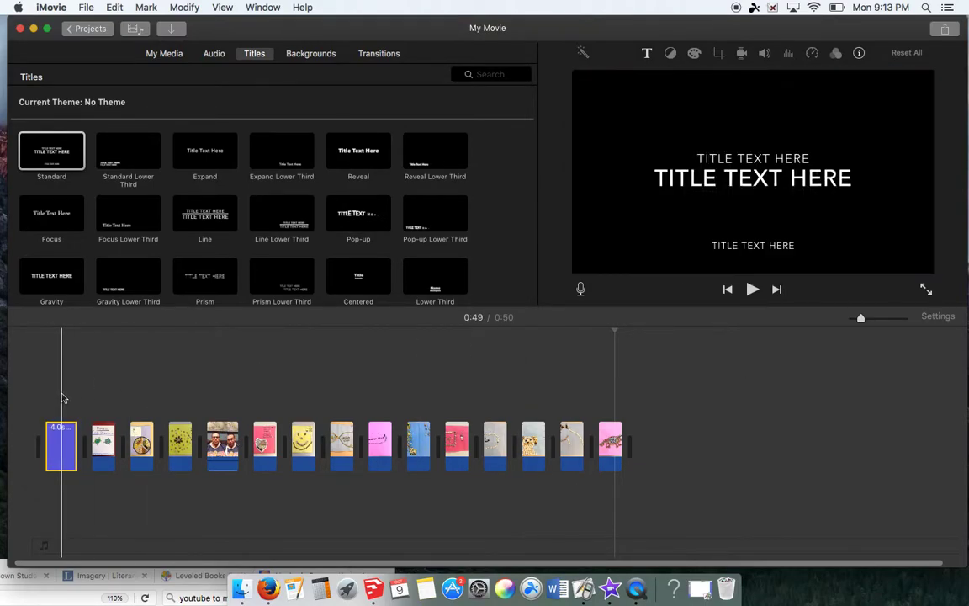
click(62, 397)
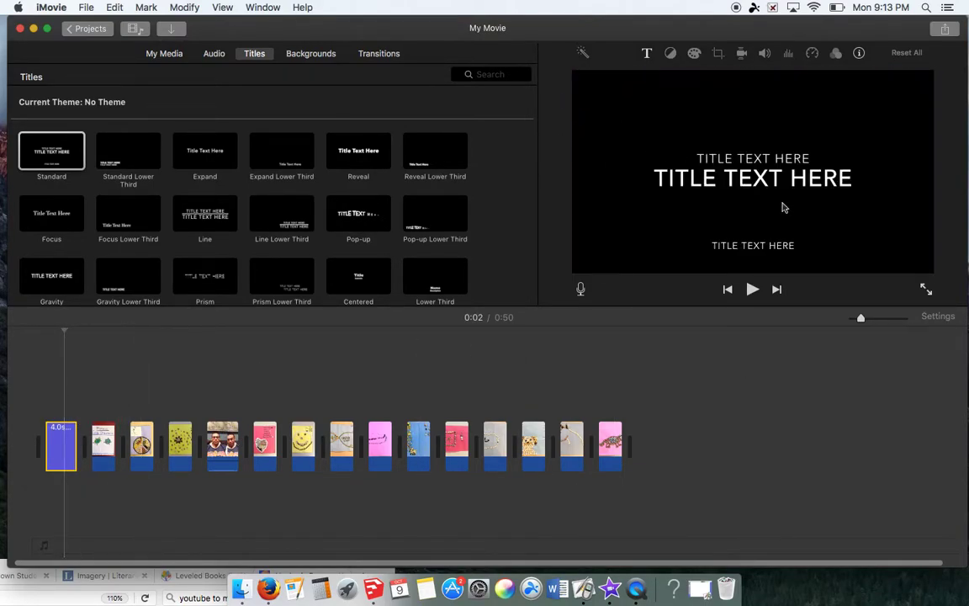
- Replace the title's main line with 'BEAN MOSAICS' and the subtitle with 'A 5TH GRADE PROJECT'
double_click(745, 167)
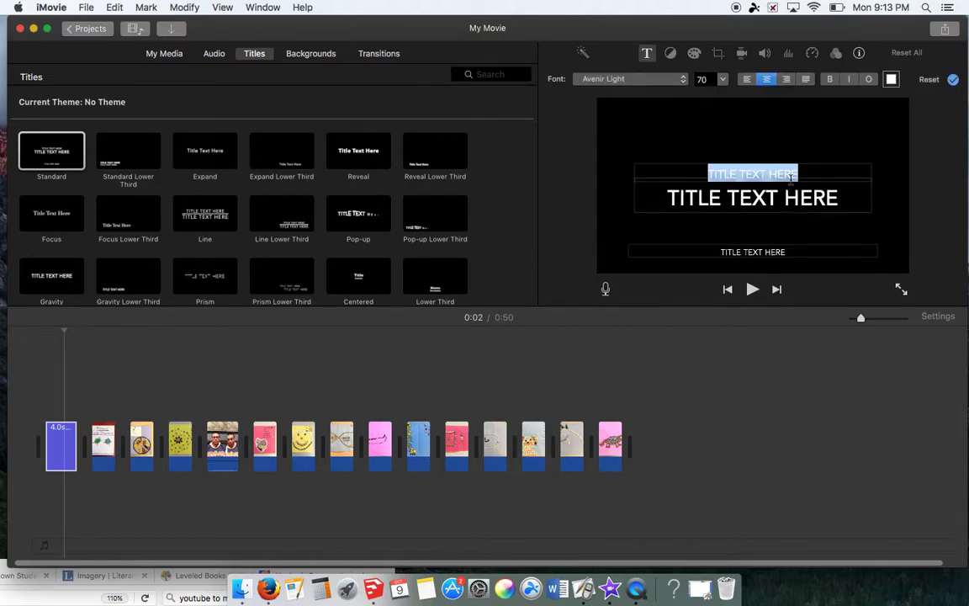
click(796, 202)
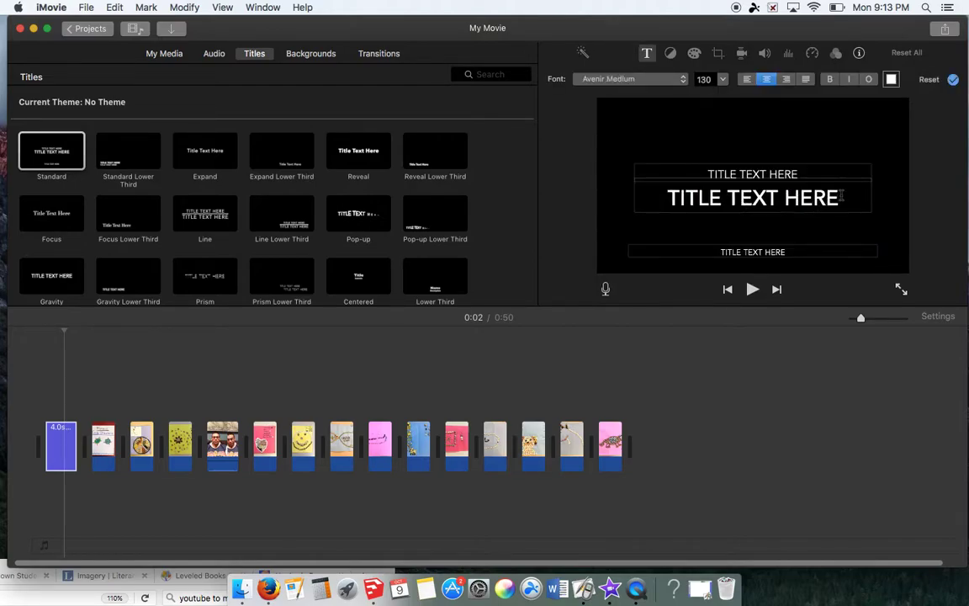
drag(841, 196, 605, 180)
text(BEAN)
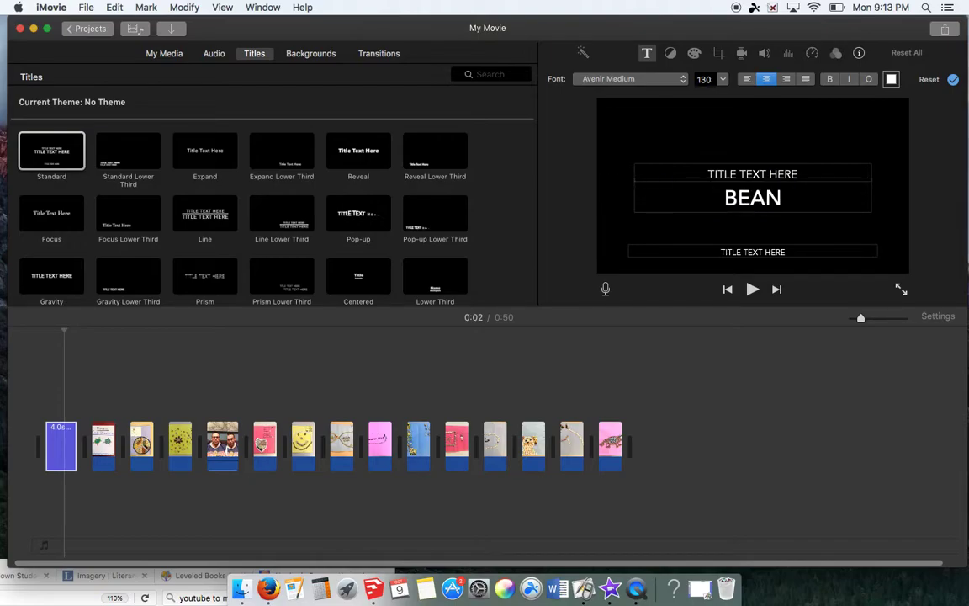
text( MOS)
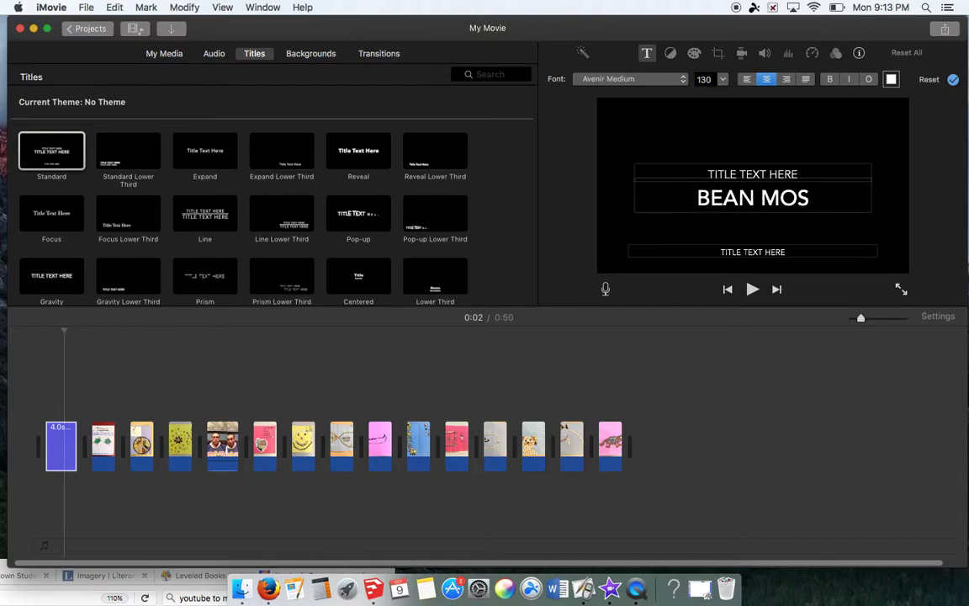
text(AIC)
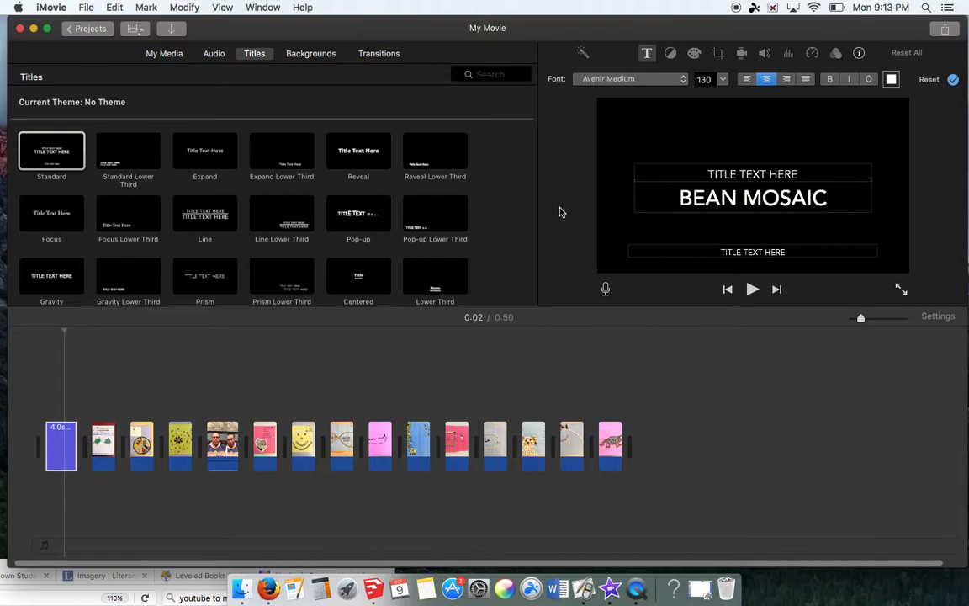
text(S)
click(785, 253)
drag(785, 254, 675, 252)
text(A 5T)
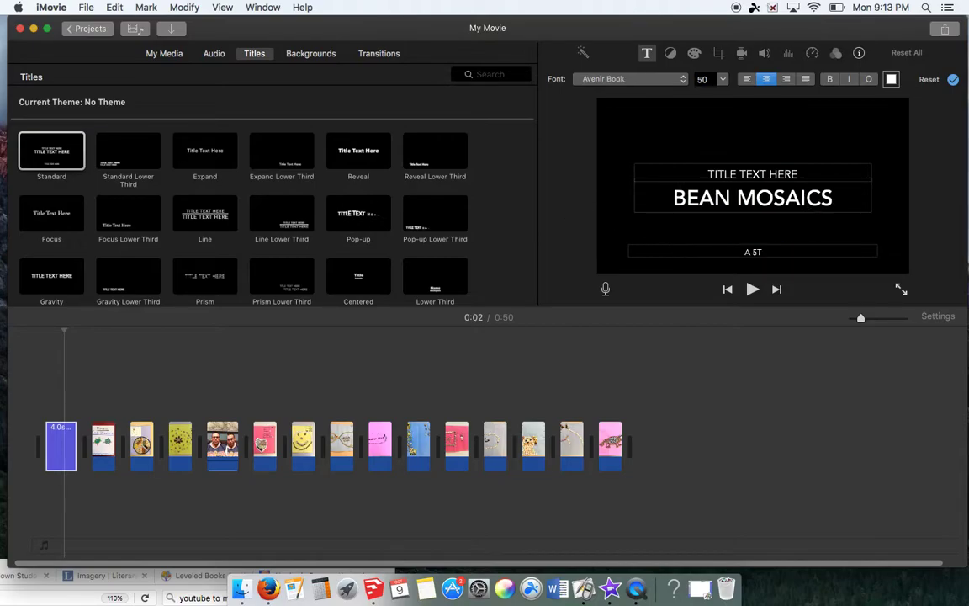
text(H GRADE PROJECT)
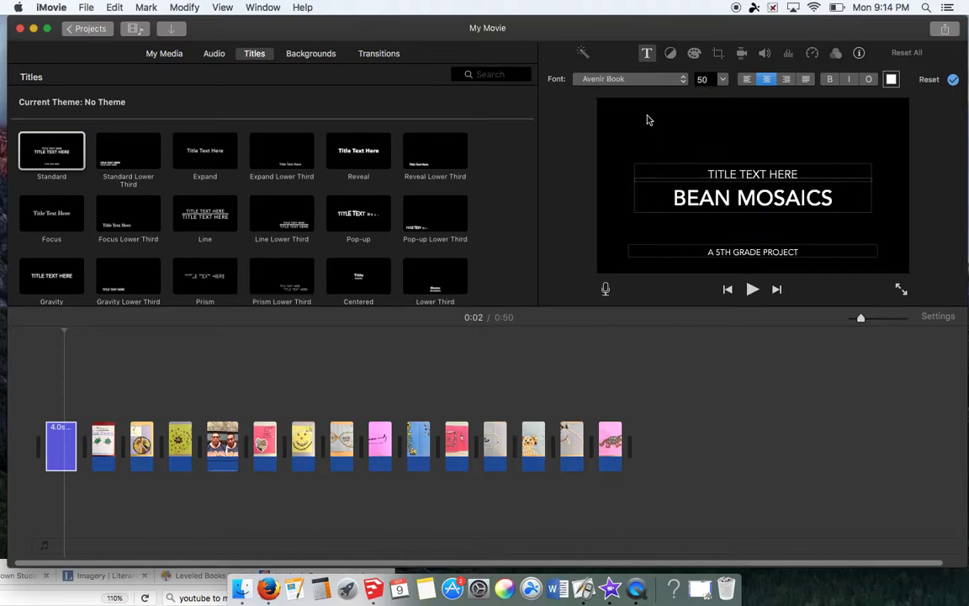
- Clear the placeholder top title line and replay the movie from the start
click(736, 174)
drag(703, 172, 789, 180)
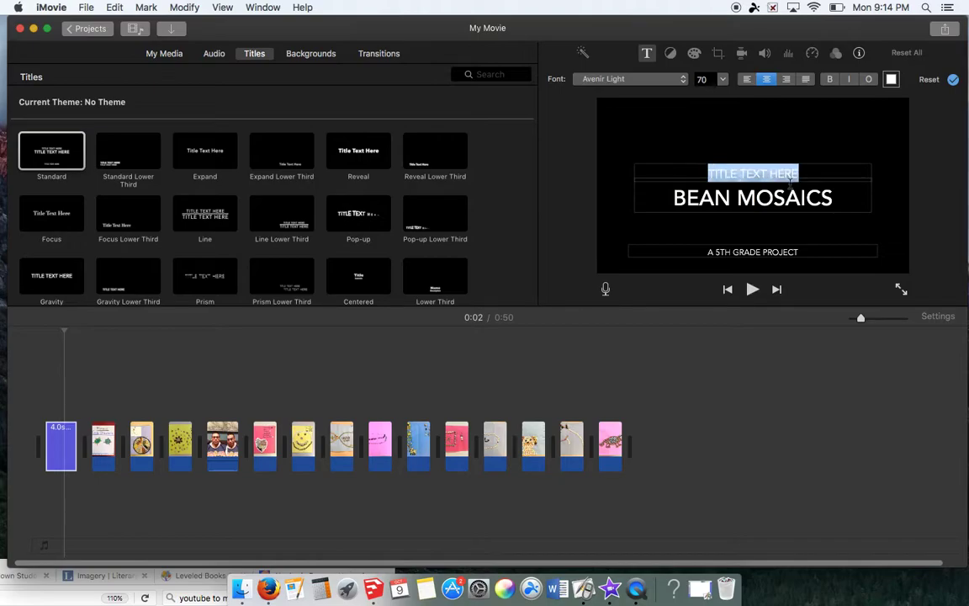
key(BackSpace)
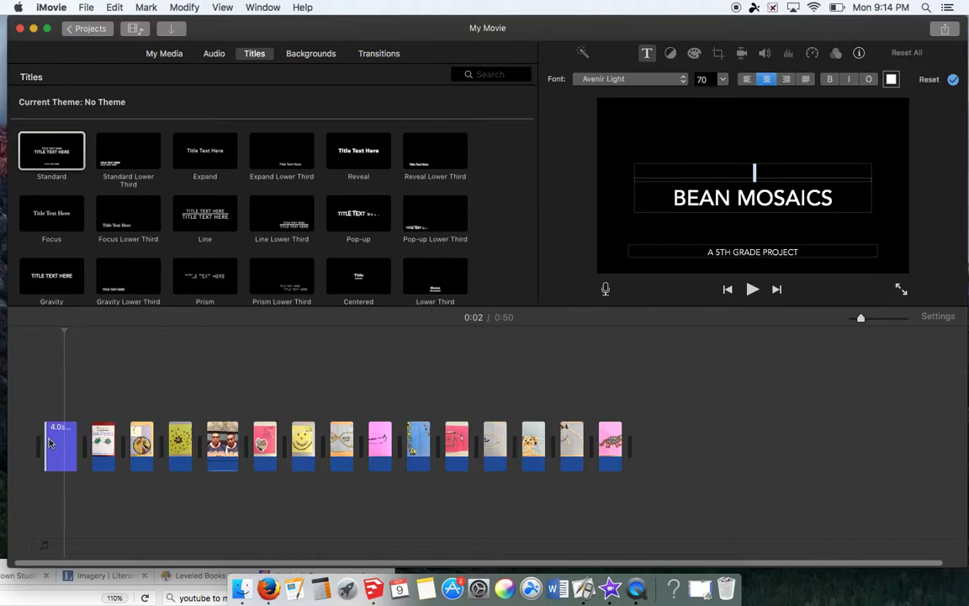
key(space)
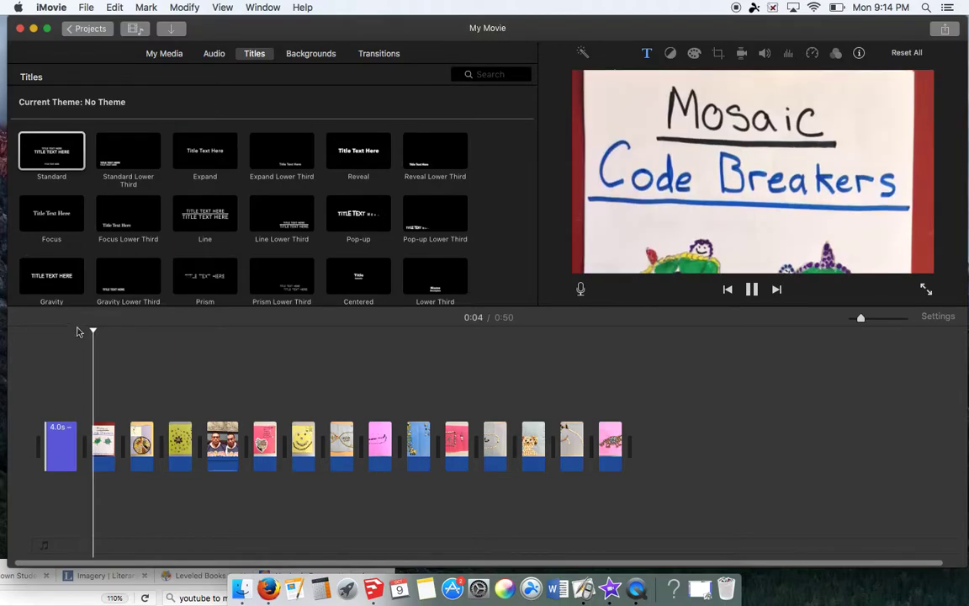
drag(101, 332, 43, 334)
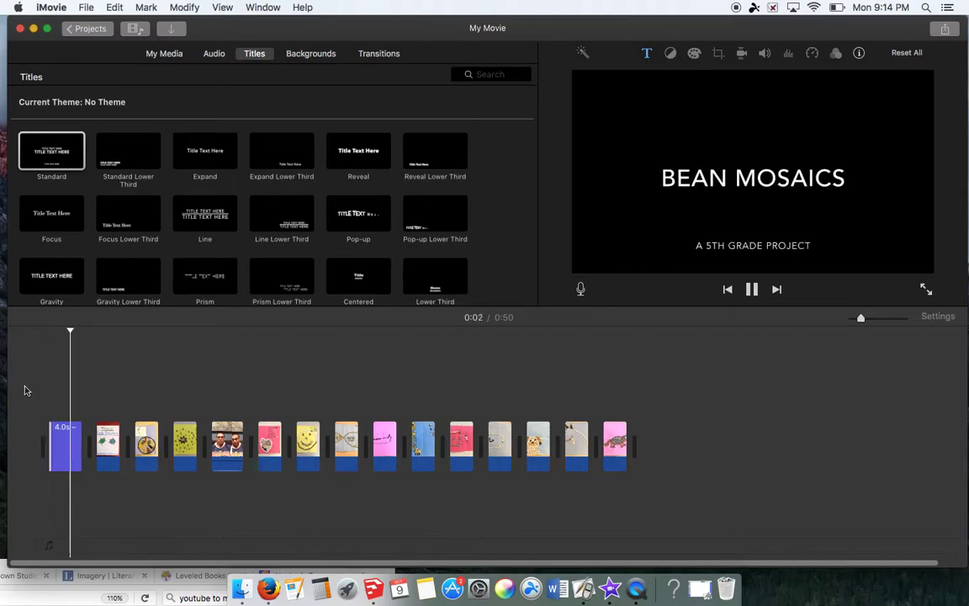
click(753, 289)
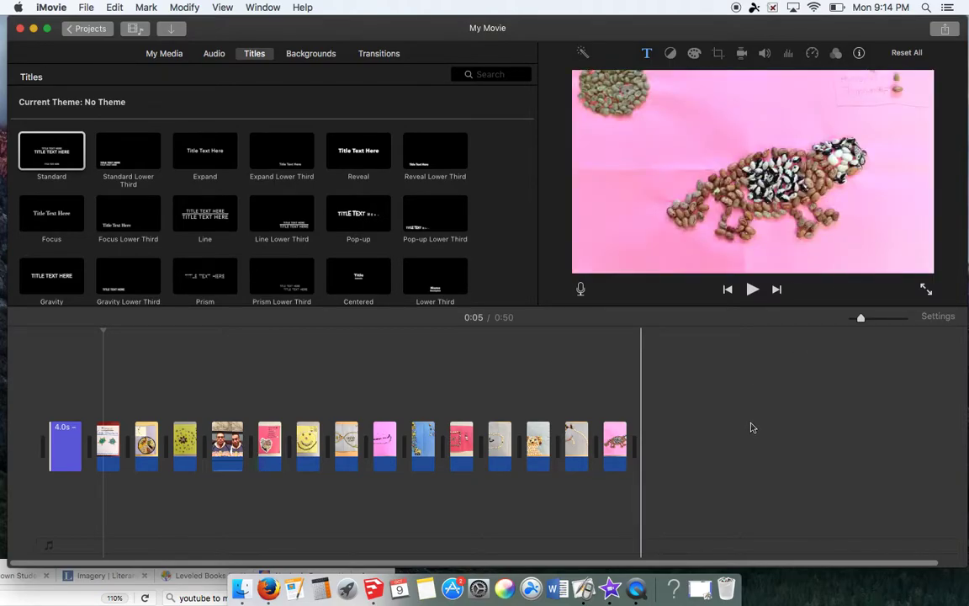
click(380, 55)
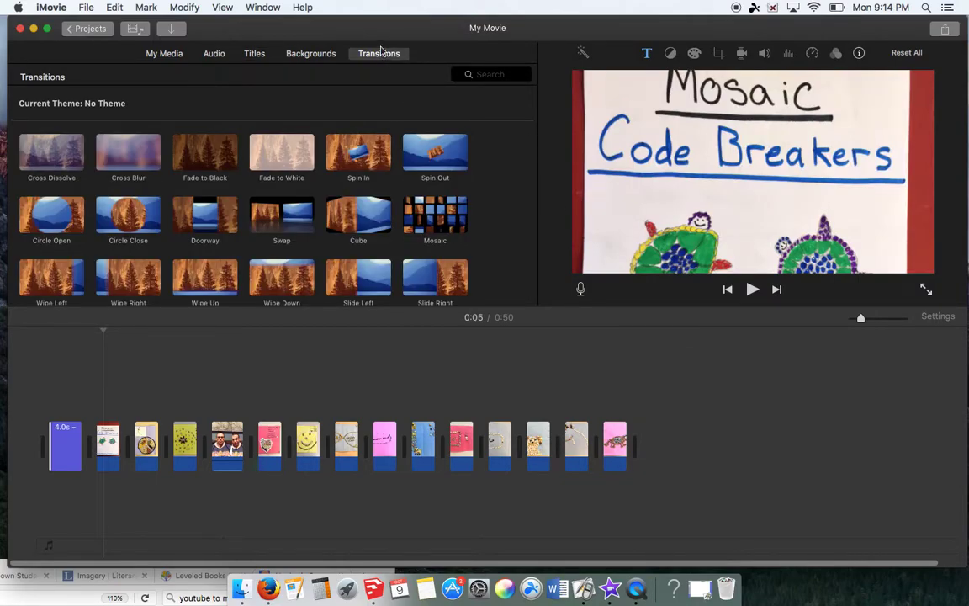
- Add Spin In, Cube and two Fade to White transitions between the first five photos
mouse_move(364, 151)
mouse_down()
mouse_move(209, 364)
mouse_move(110, 454)
mouse_move(126, 454)
mouse_up()
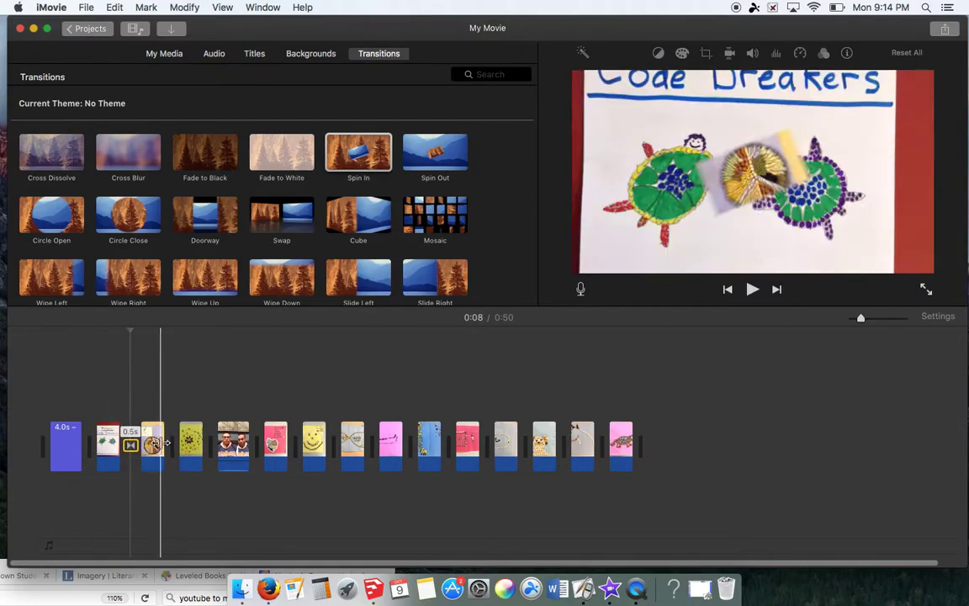
drag(361, 219, 173, 445)
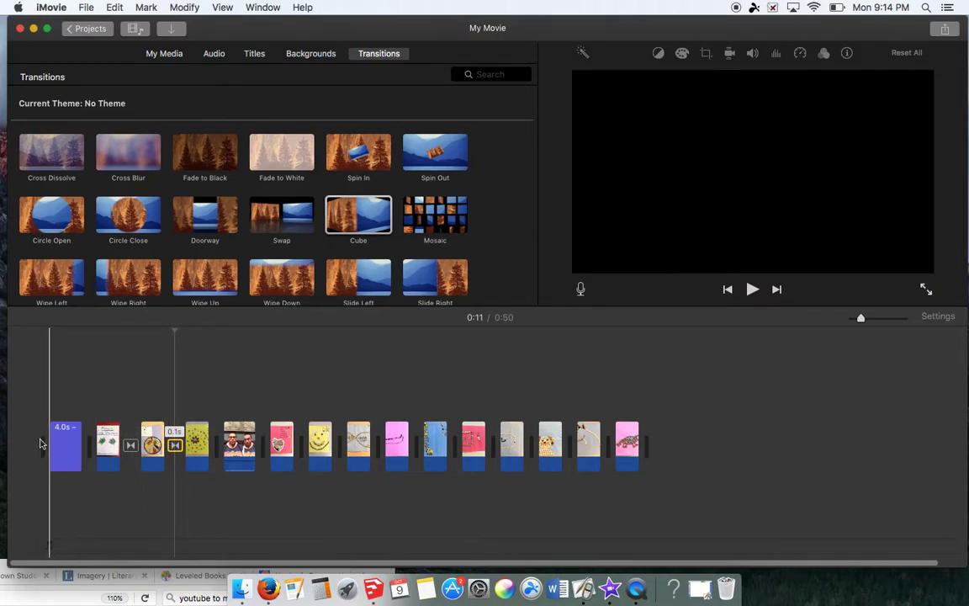
key(space)
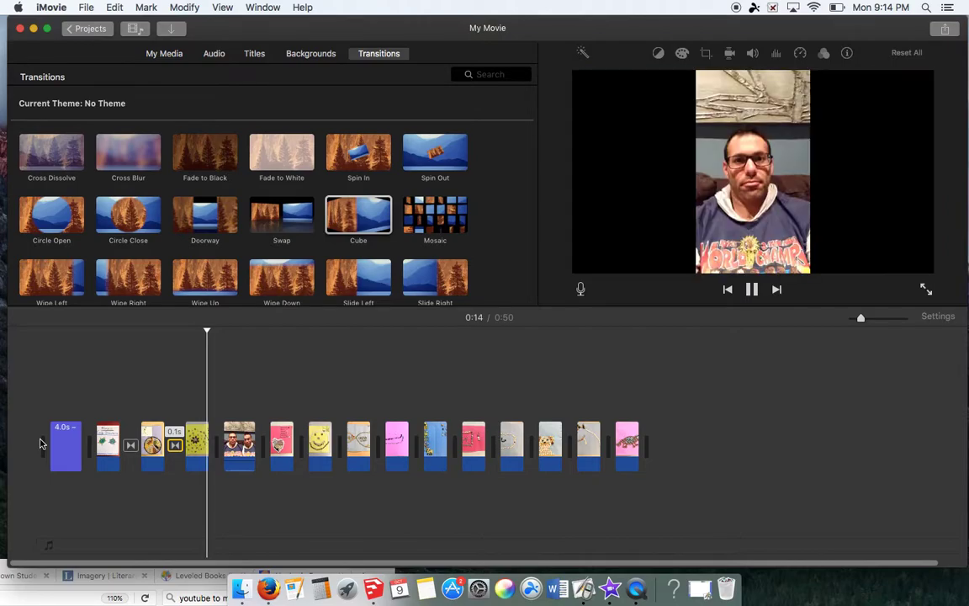
key(space)
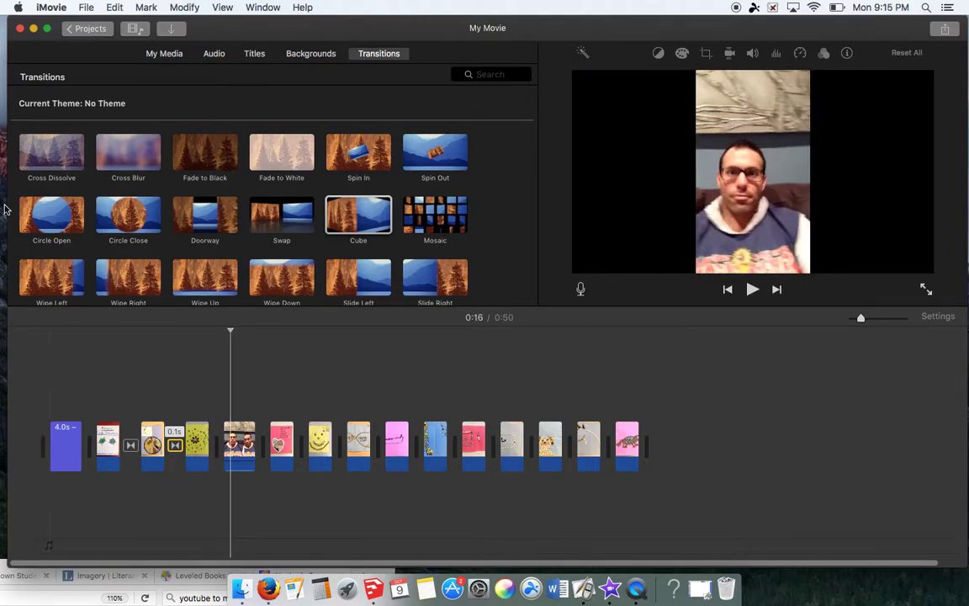
drag(216, 366, 220, 445)
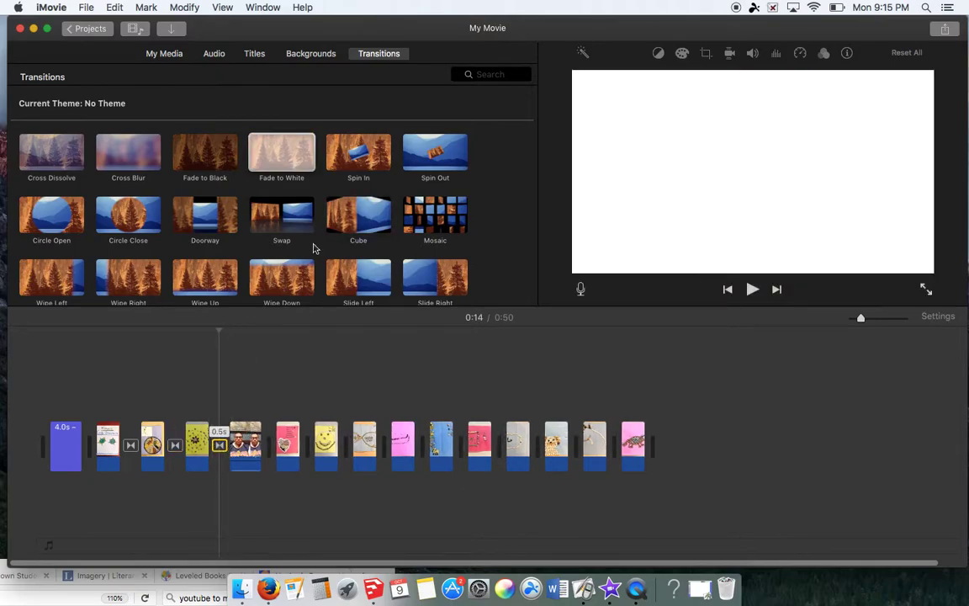
drag(271, 151, 266, 439)
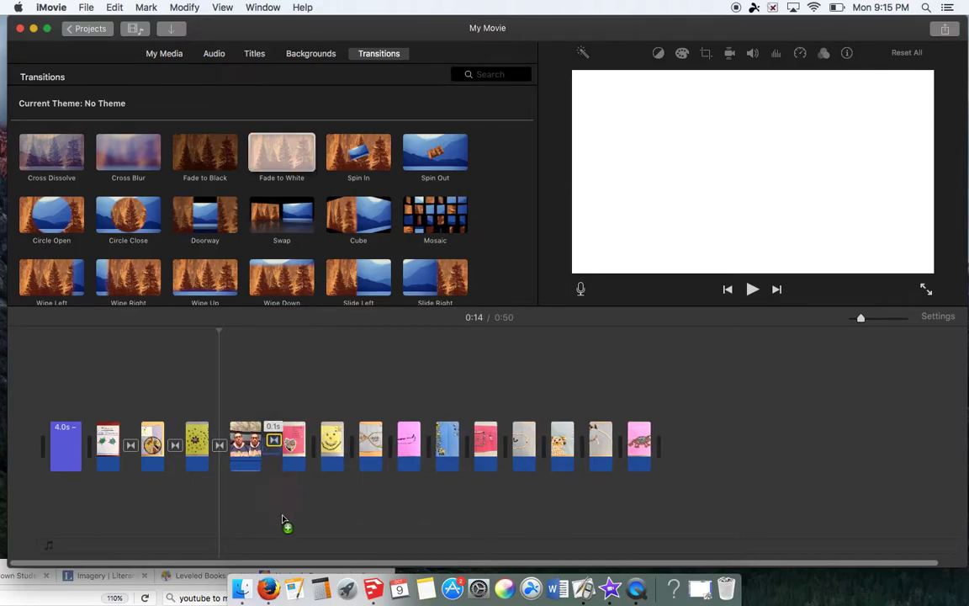